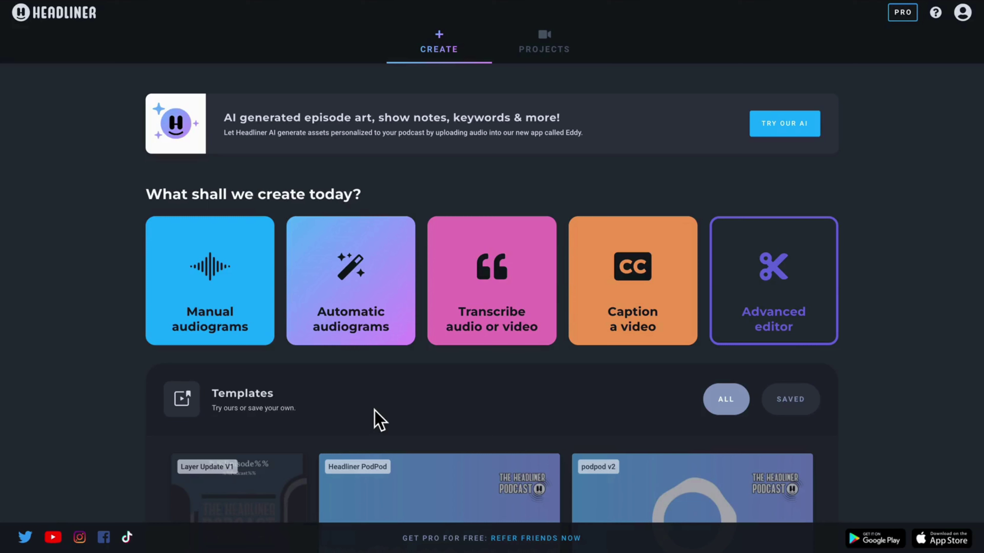
Start a manual audiogram for YouTube as a full episode, using a specific episode or audio file as the source.
{"action": "left_click", "coordinate": [248, 336]}
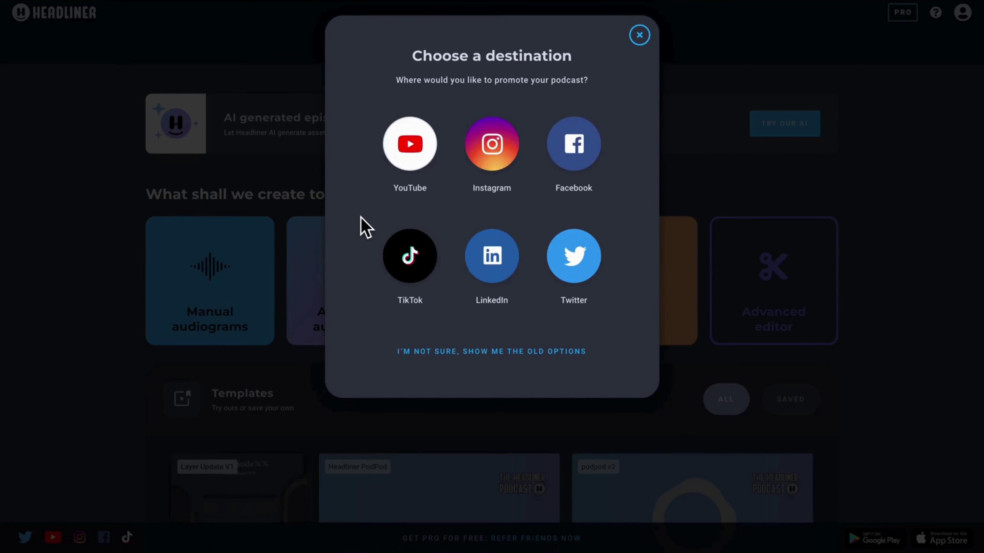
{"action": "left_click", "coordinate": [428, 161]}
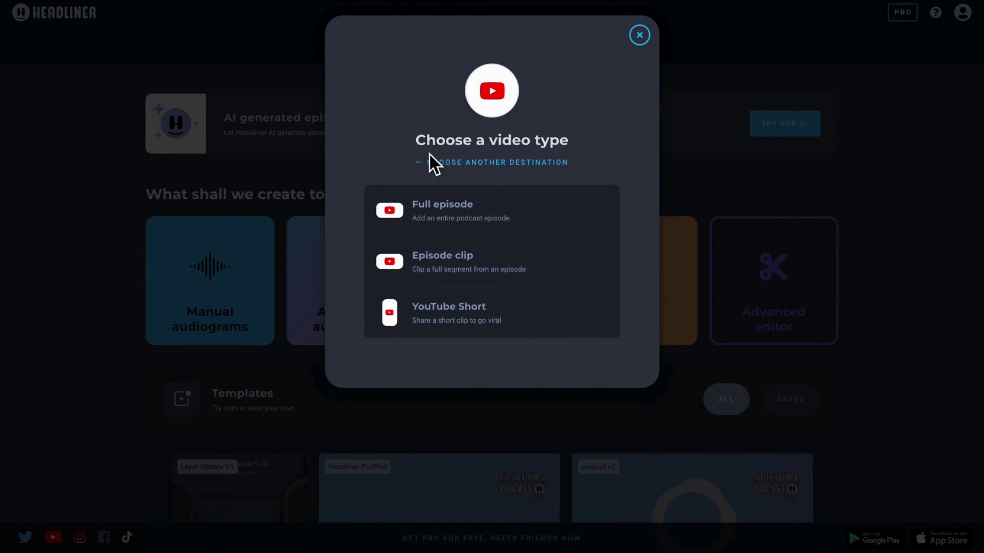
{"action": "left_click", "coordinate": [432, 162]}
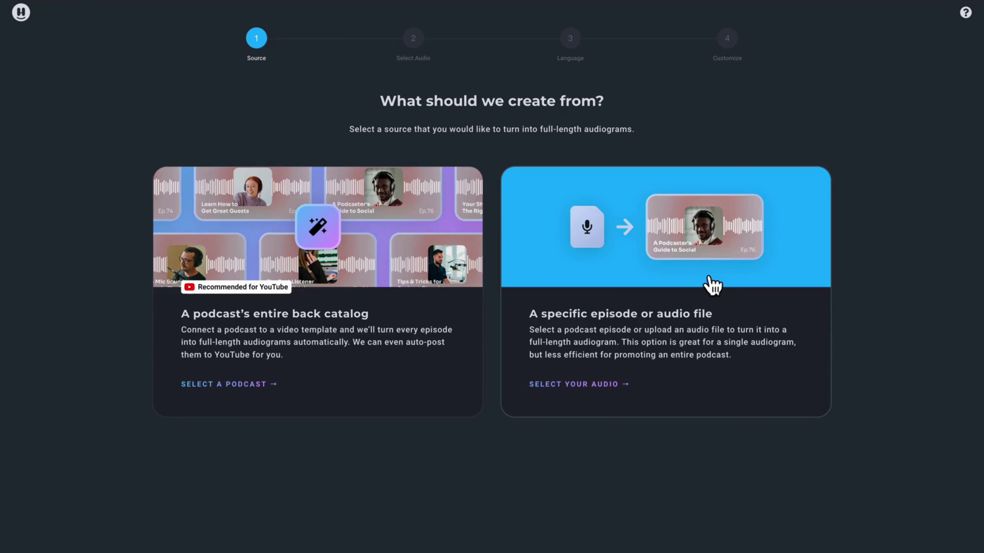
{"action": "left_click", "coordinate": [711, 284]}
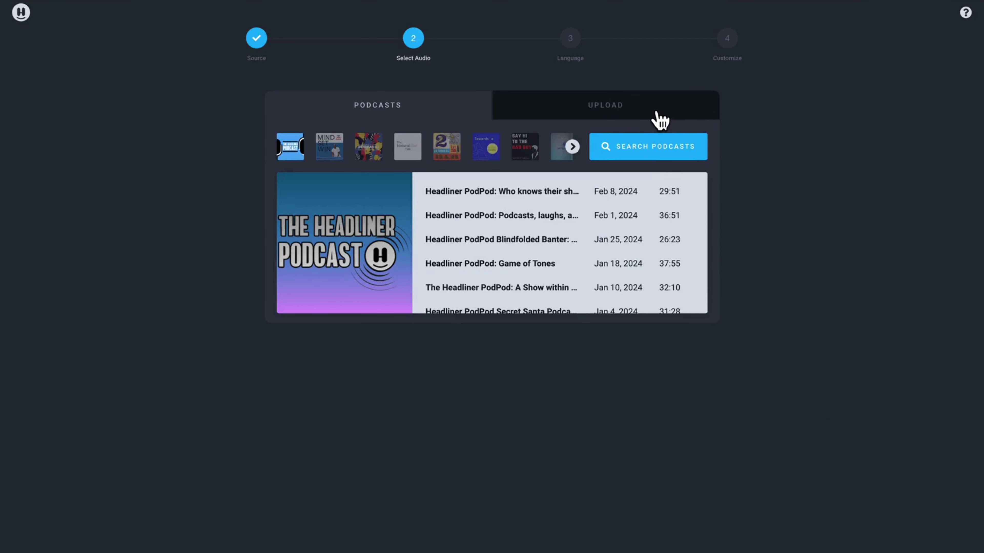
Check the audio upload option, and select the podcast episode "Headliner PodPod: Who knows their shows?" as the audio.
{"action": "left_click", "coordinate": [653, 113]}
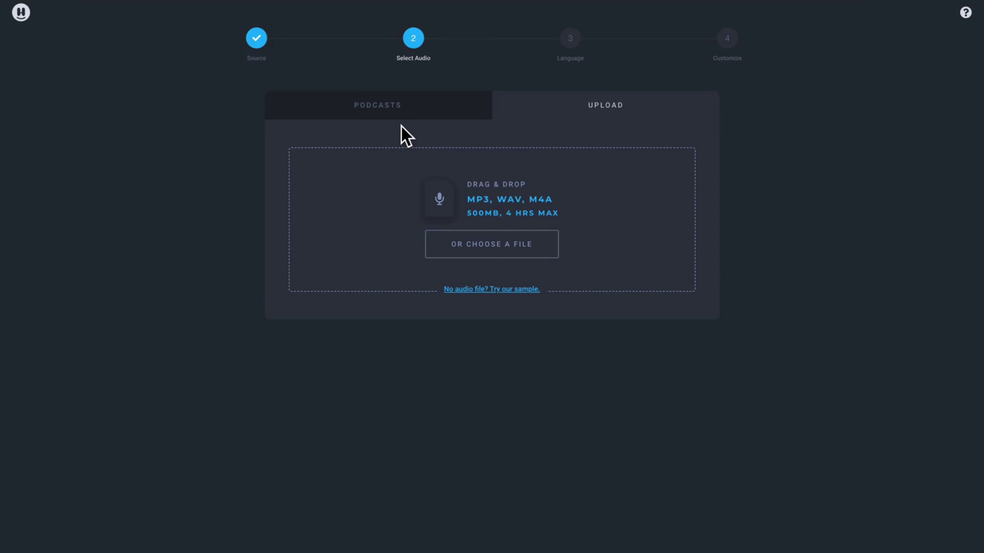
{"action": "left_click", "coordinate": [426, 116]}
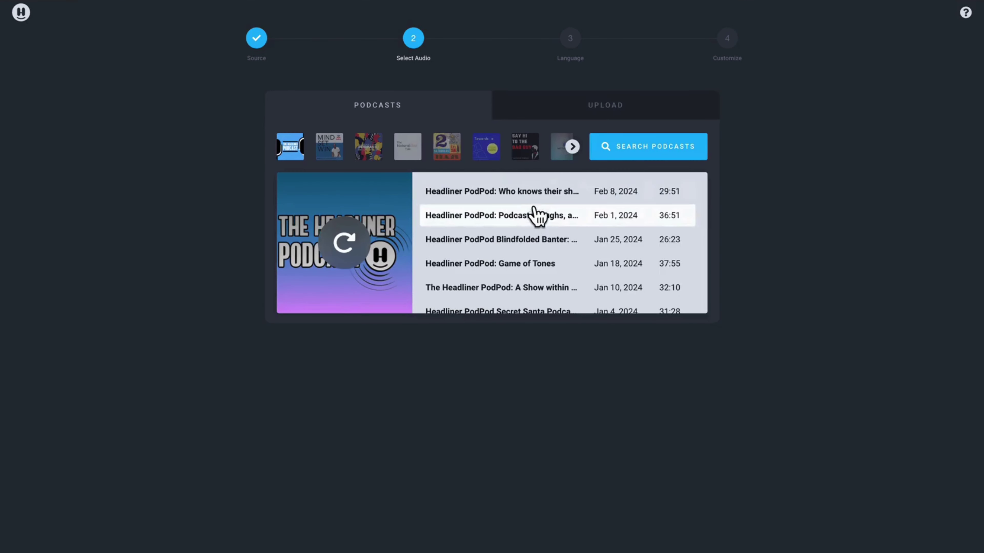
{"action": "left_click", "coordinate": [540, 199]}
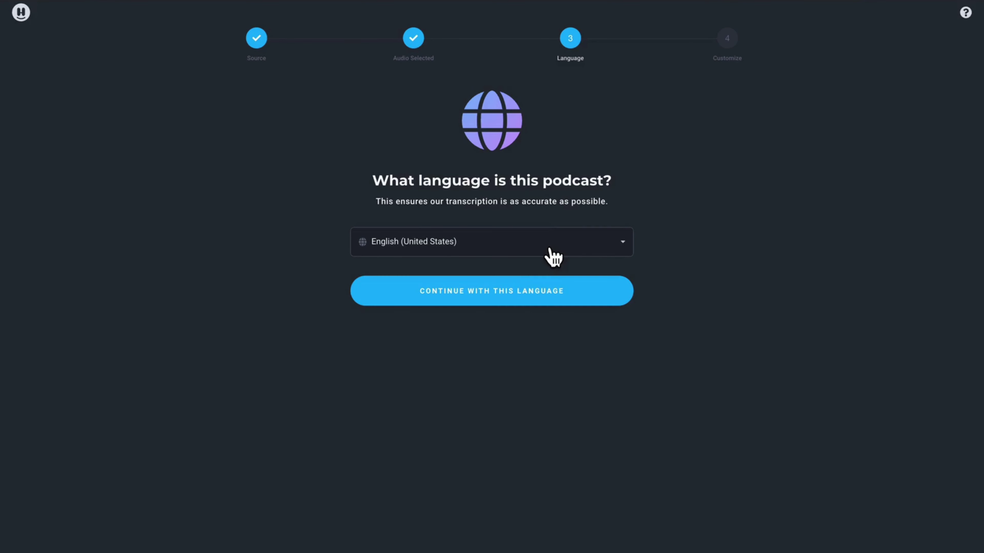
Review the available podcast languages and continue with English (United States).
{"action": "left_click", "coordinate": [543, 241]}
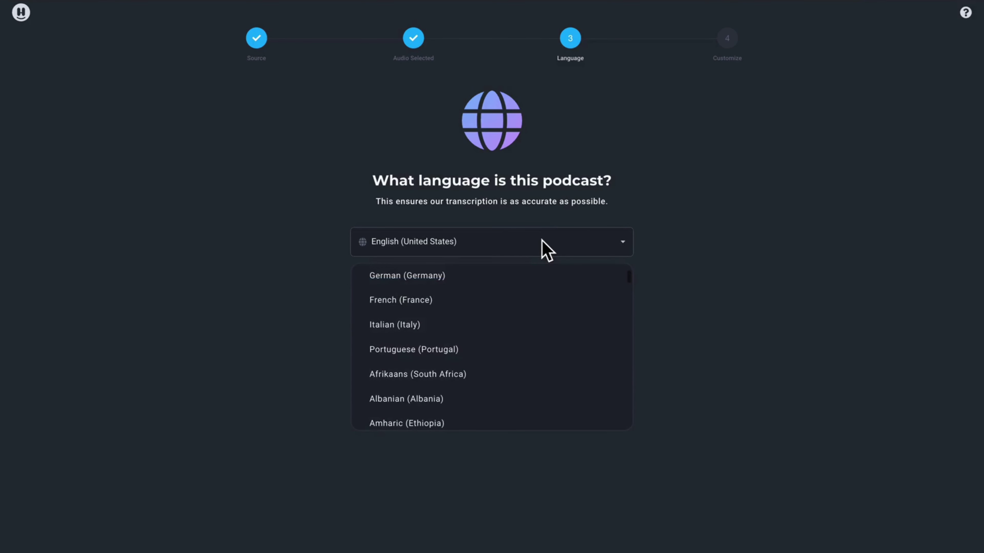
{"action": "left_click", "coordinate": [543, 242]}
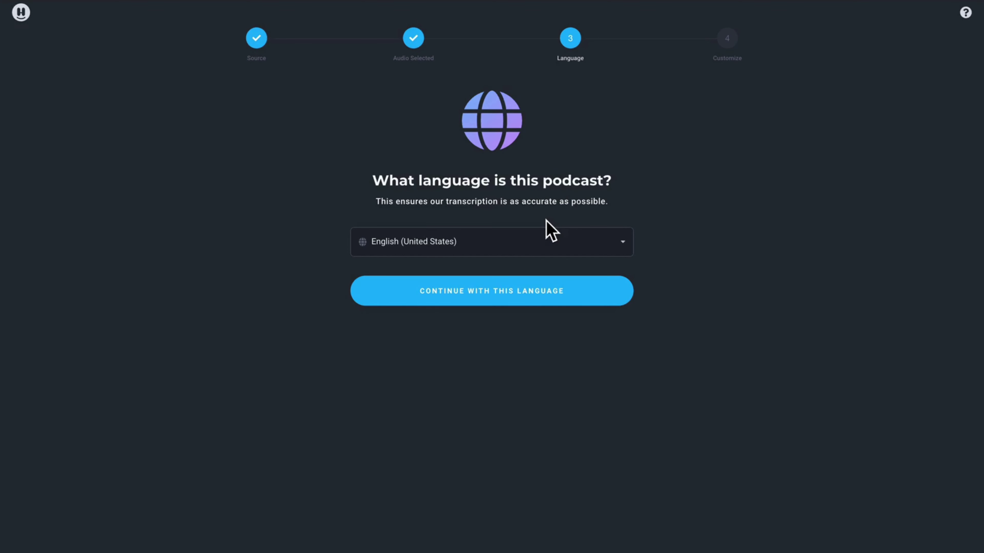
{"action": "left_click", "coordinate": [537, 305]}
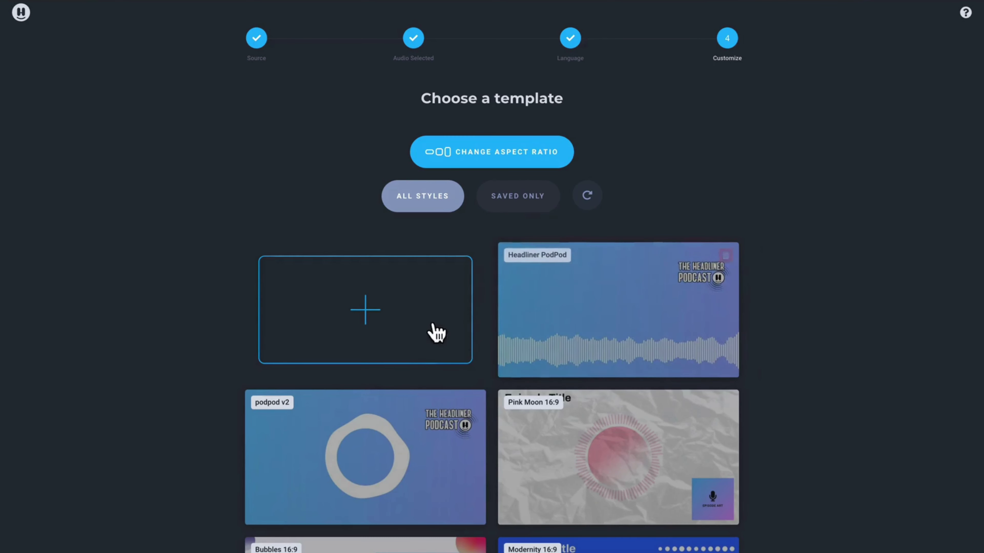
Review the templates and aspect ratio choices, keep the landscape format, and choose the podpod v2 template.
{"action": "scroll", "coordinate": [210, 327], "scroll_direction": "down", "scroll_amount": 3}
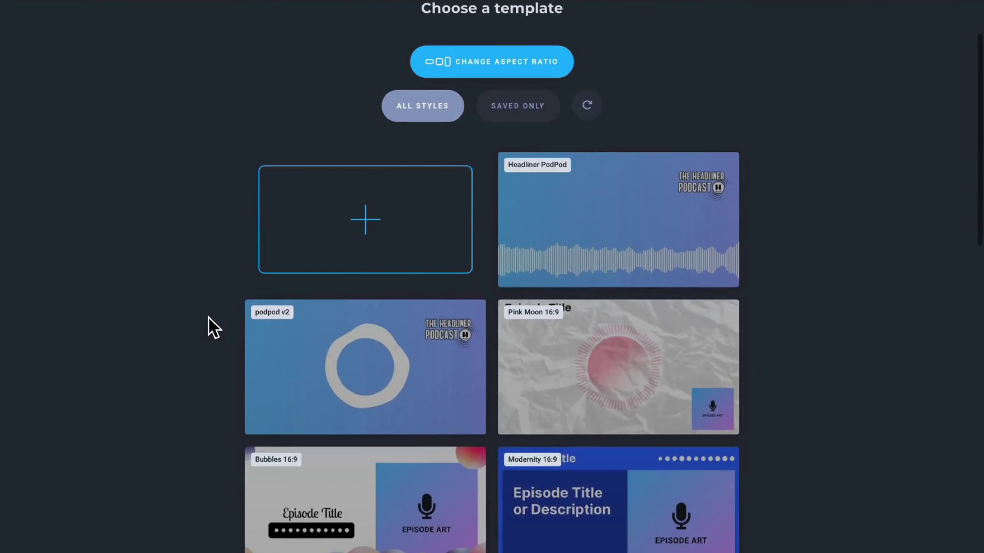
{"action": "scroll", "coordinate": [214, 328], "scroll_direction": "up", "scroll_amount": 3}
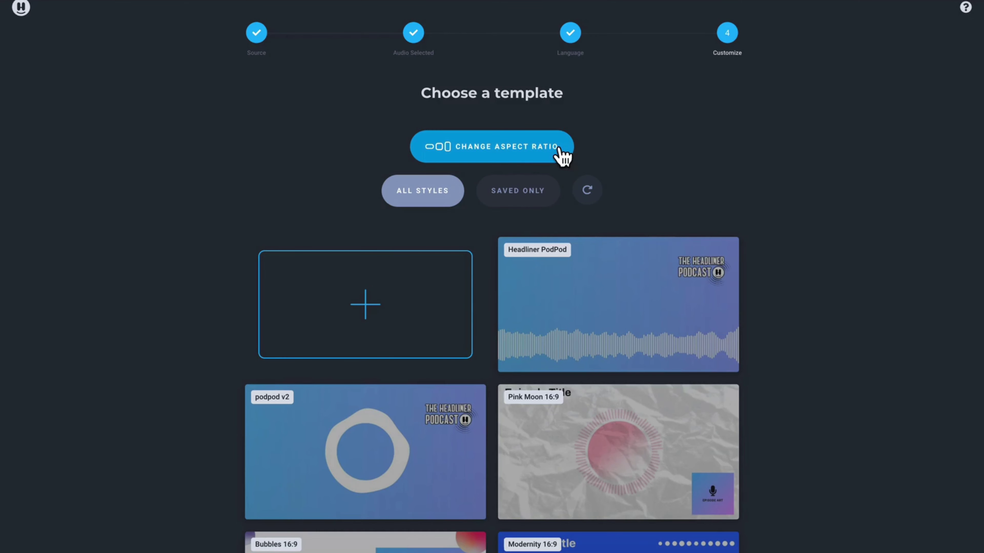
{"action": "left_click", "coordinate": [479, 157]}
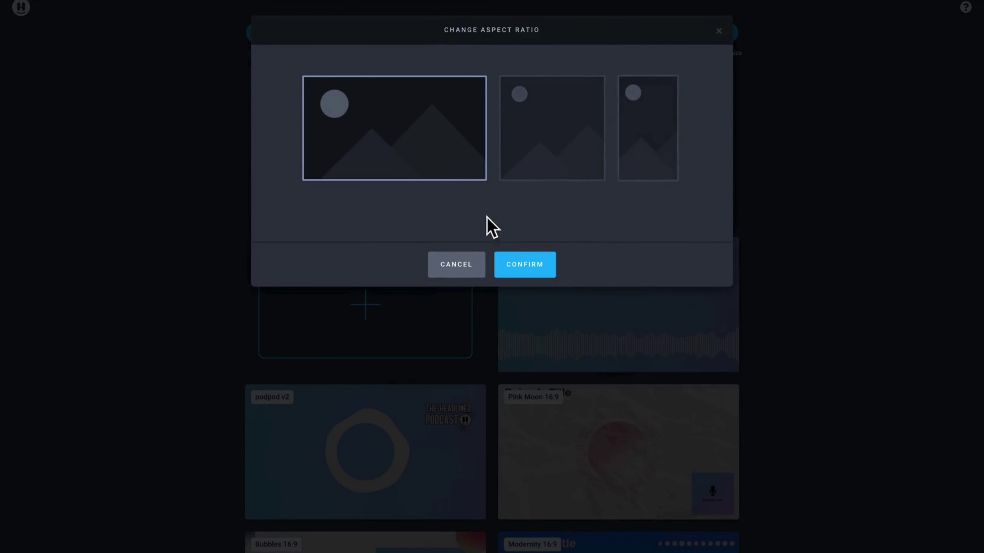
{"action": "left_click", "coordinate": [469, 271]}
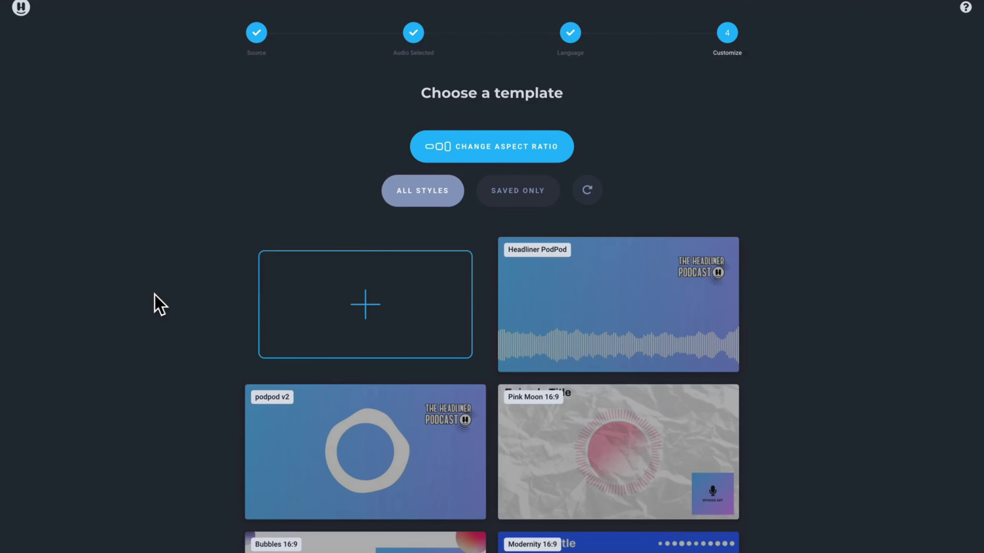
{"action": "scroll", "coordinate": [159, 306], "scroll_direction": "down", "scroll_amount": 2}
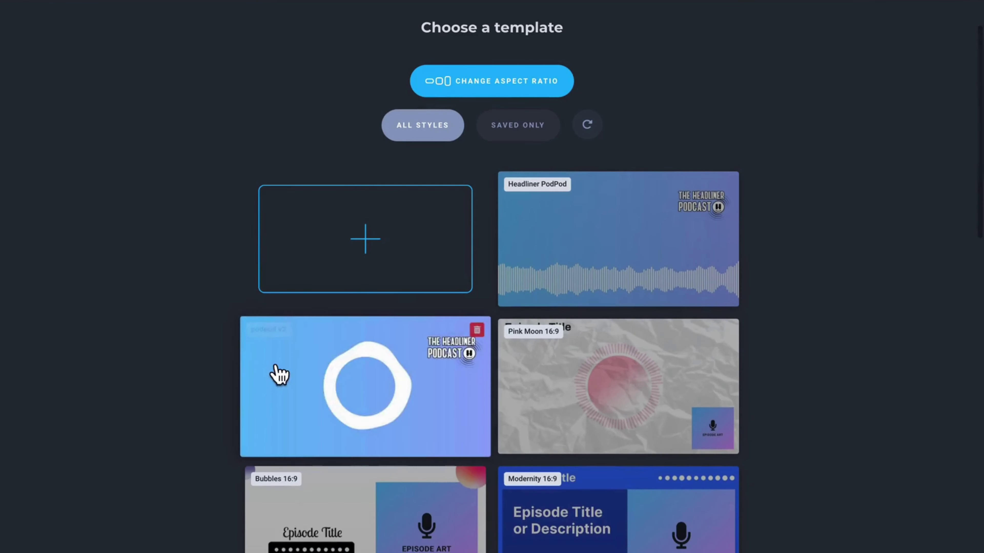
{"action": "scroll", "coordinate": [366, 411], "scroll_direction": "down", "scroll_amount": 2}
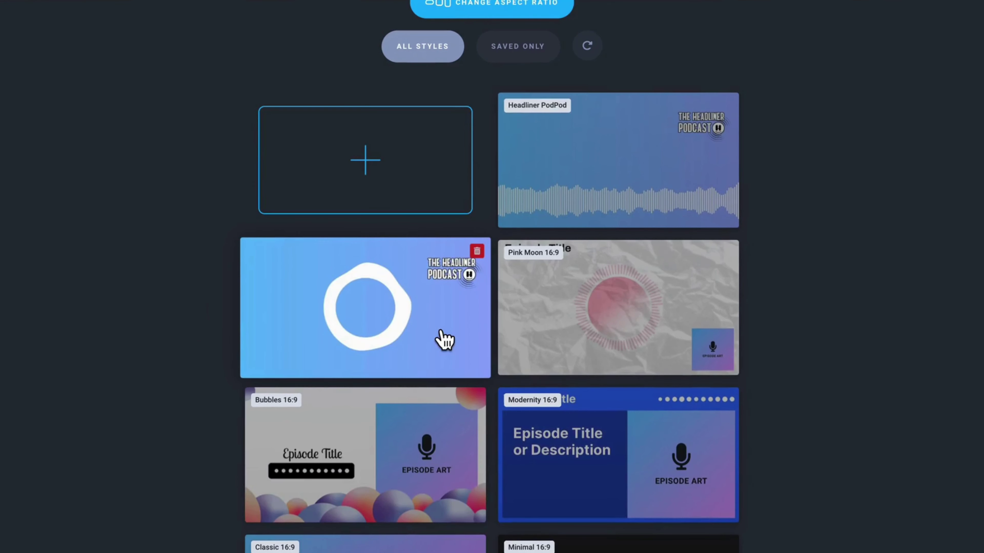
{"action": "left_click", "coordinate": [402, 329]}
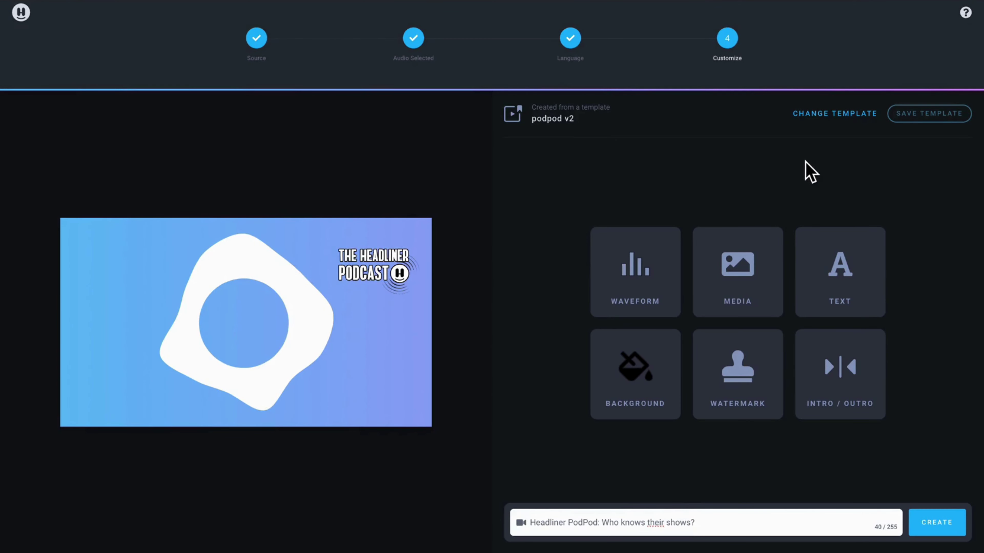
Add The Headliner PodPod Intro (1).mp4 from the Downloads folder as the video's intro clip.
{"action": "left_click", "coordinate": [855, 374]}
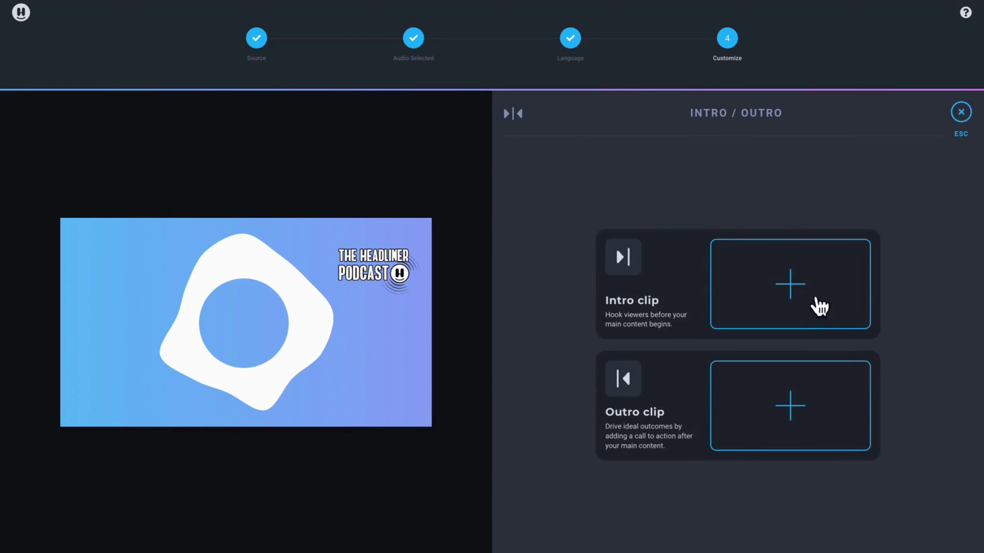
{"action": "left_click", "coordinate": [800, 298]}
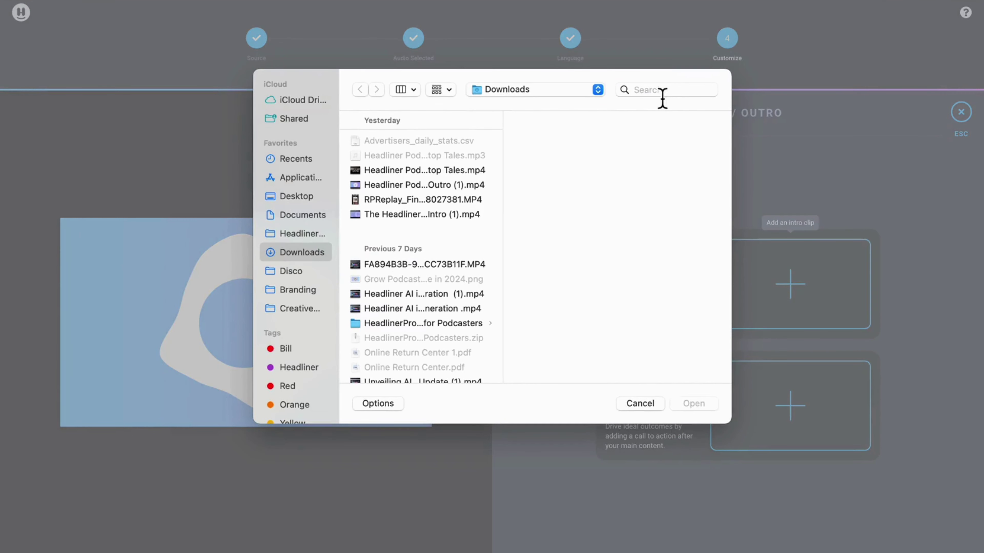
{"action": "left_click", "coordinate": [471, 215]}
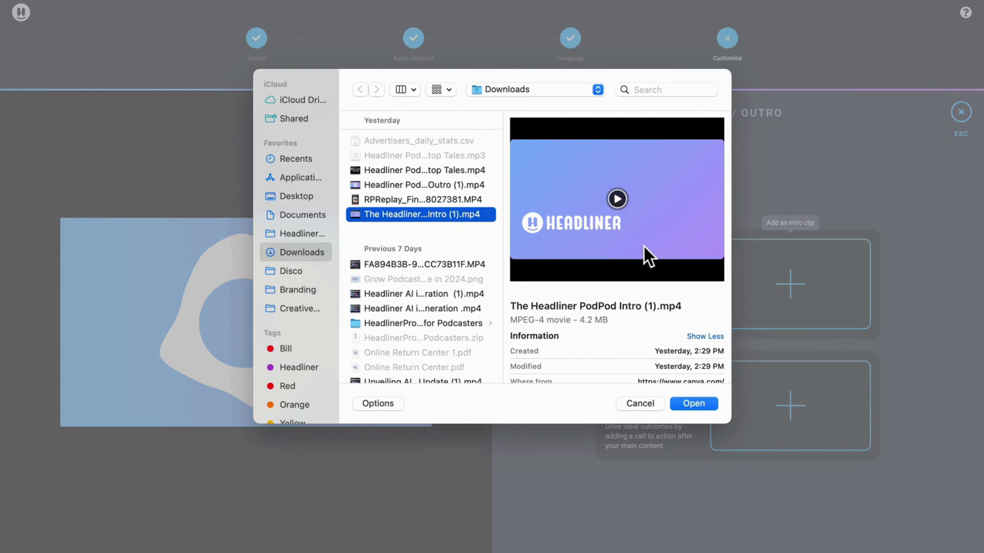
{"action": "left_click", "coordinate": [703, 410]}
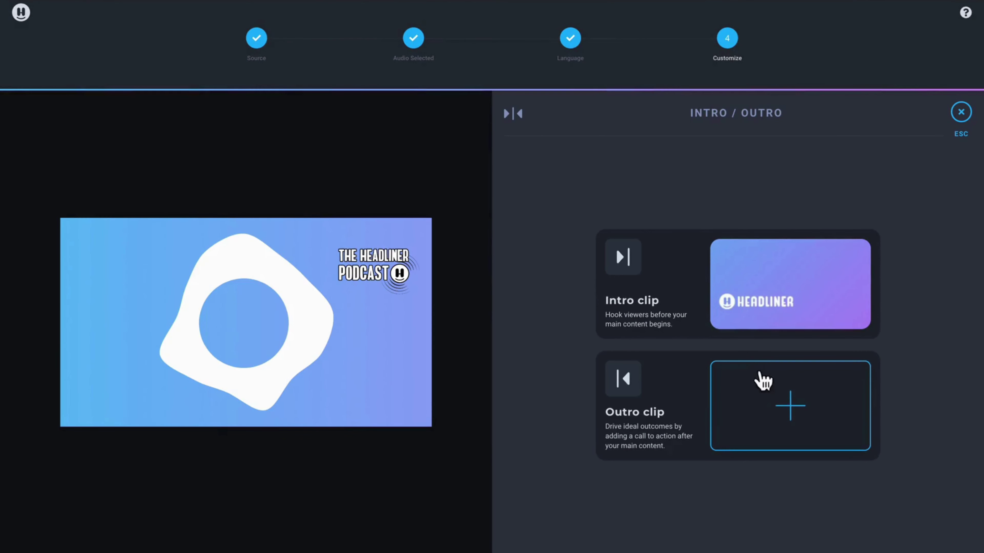
Add Headliner PodPod Outro (1).mp4 from Downloads as the outro clip and close the intro and outro settings.
{"action": "left_click", "coordinate": [794, 402]}
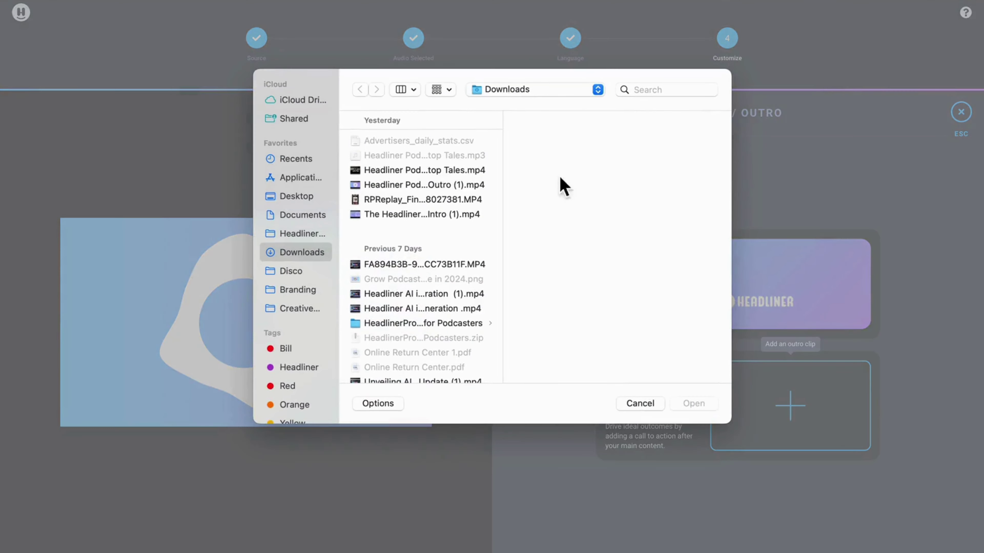
{"action": "left_click", "coordinate": [467, 187]}
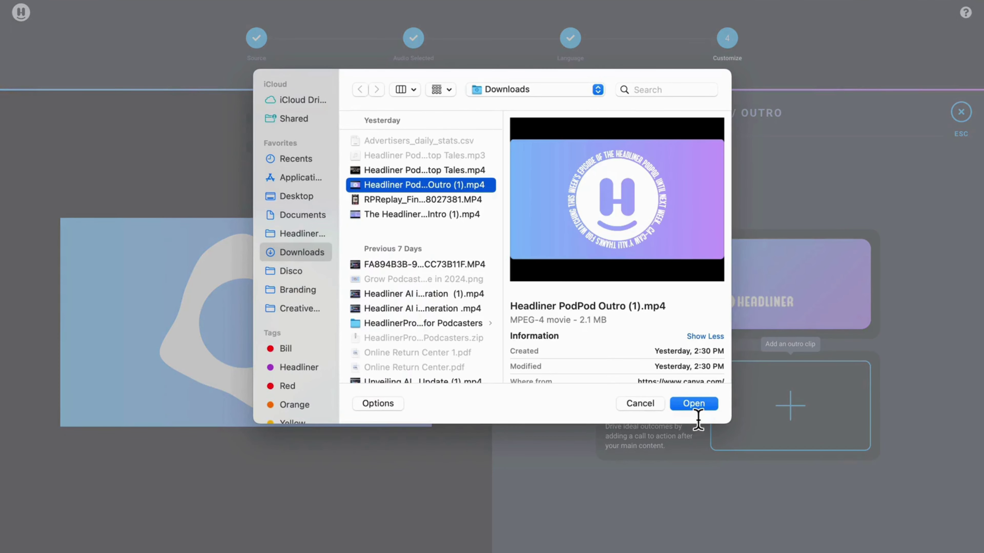
{"action": "left_click", "coordinate": [695, 406]}
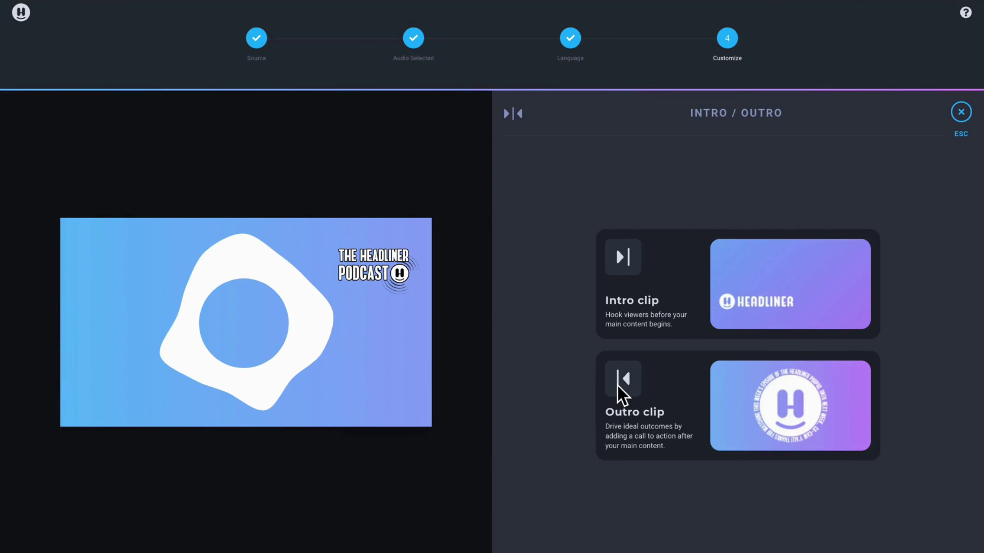
{"action": "left_click", "coordinate": [974, 133]}
Create the full-episode video and have Headliner AI generate the additional promo assets for free.
{"action": "left_click", "coordinate": [935, 521]}
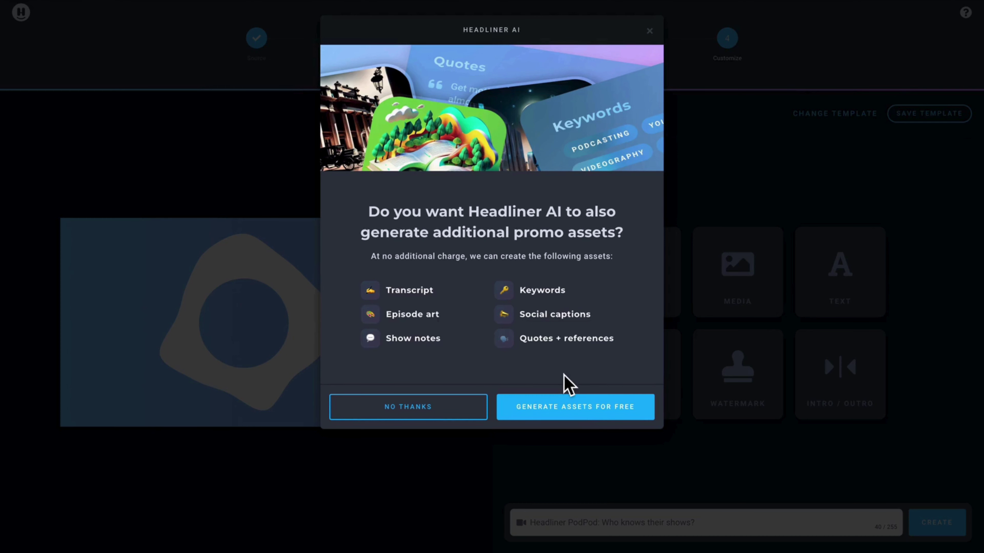
{"action": "left_click", "coordinate": [574, 414]}
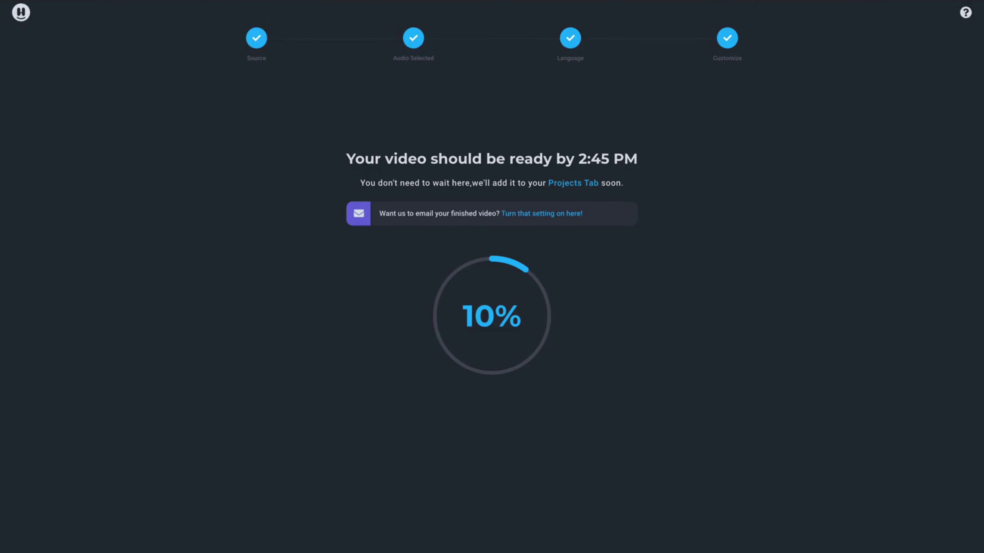
Open the Eddy podcast assistant in a new browser tab.
{"action": "key", "text": "super+t"}
{"action": "type", "text": "edd"}
{"action": "key", "text": "Return"}
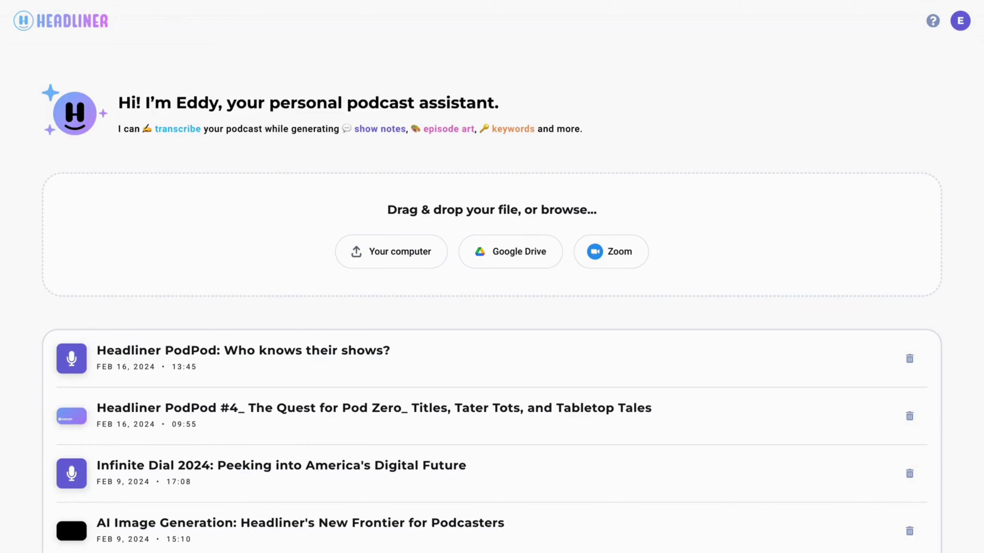
Return to the Headliner home page to view its link to Eddy, and go back to the Eddy assistant.
{"action": "key", "text": "ctrl+shift+Tab"}
{"action": "left_click", "coordinate": [25, 17]}
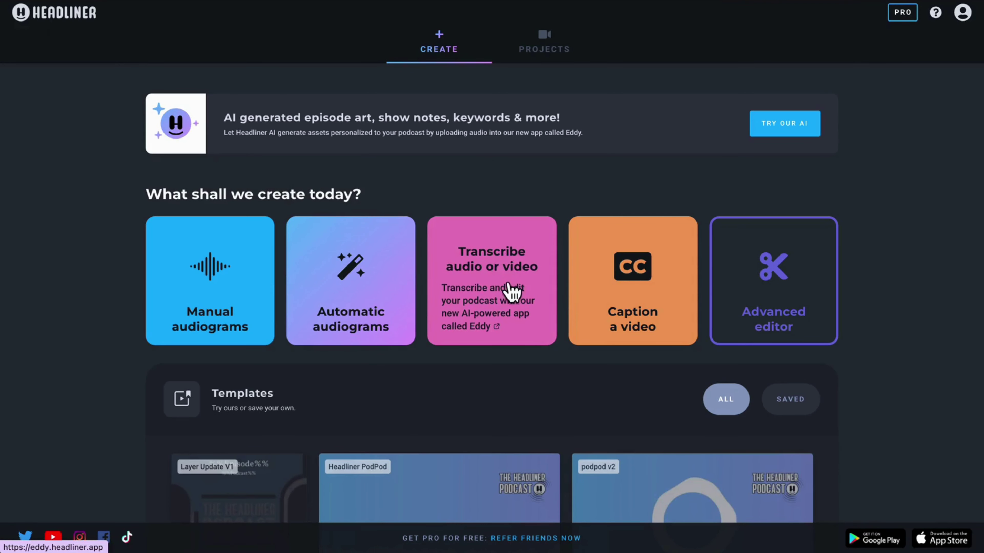
{"action": "left_click", "coordinate": [454, 135]}
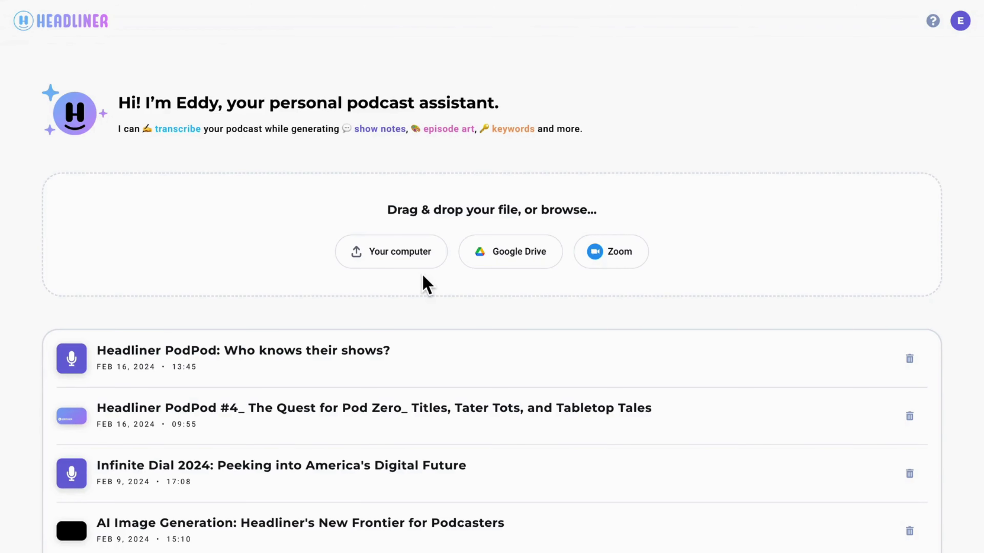